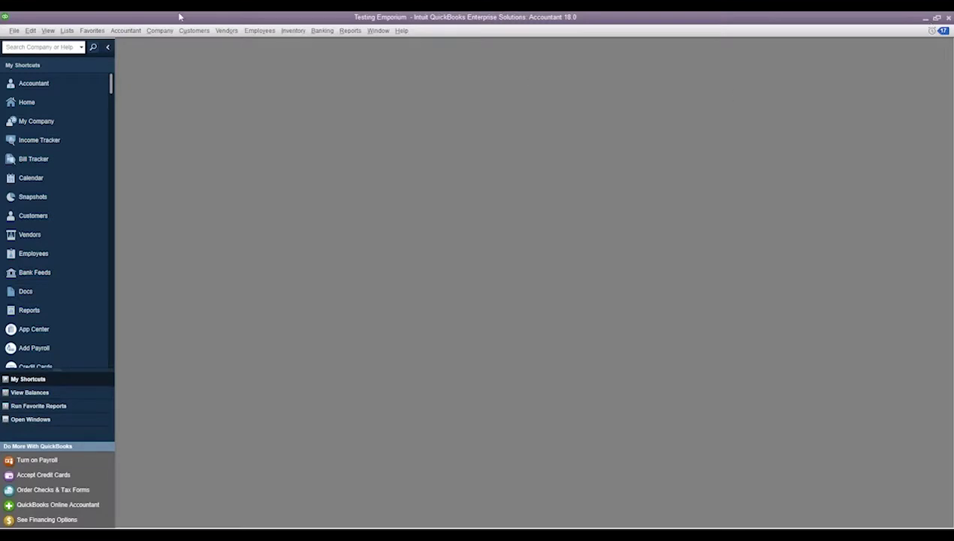
# Step: Open the Vendors menu in the menu bar
pyautogui.click(221, 32)
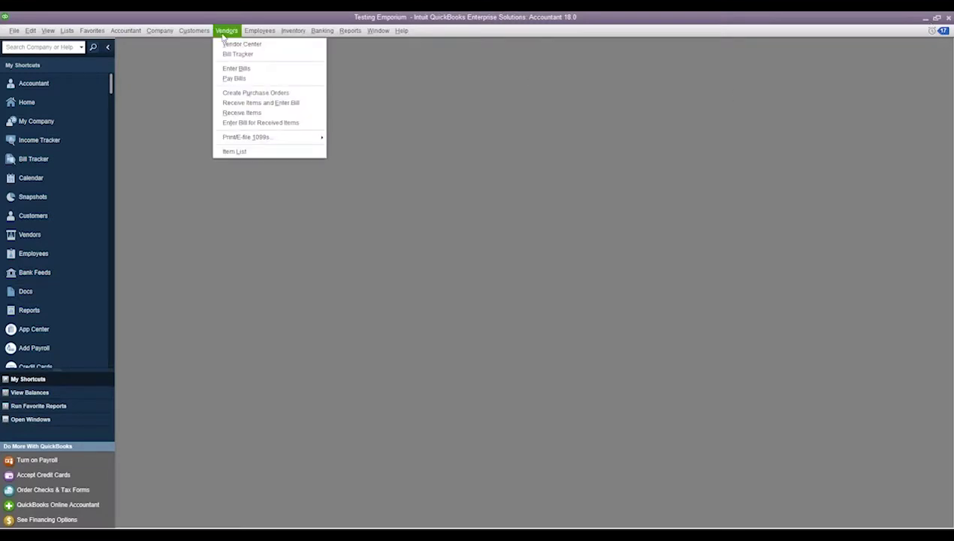
# Step: Start a maximized Receive Items form with Big Vendor as the vendor
pyautogui.click(242, 112)
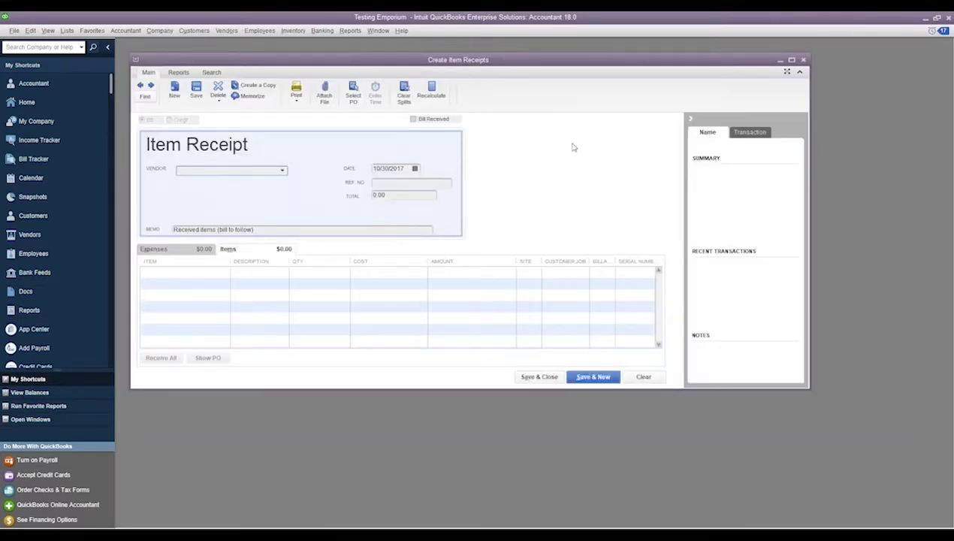
pyautogui.click(791, 59)
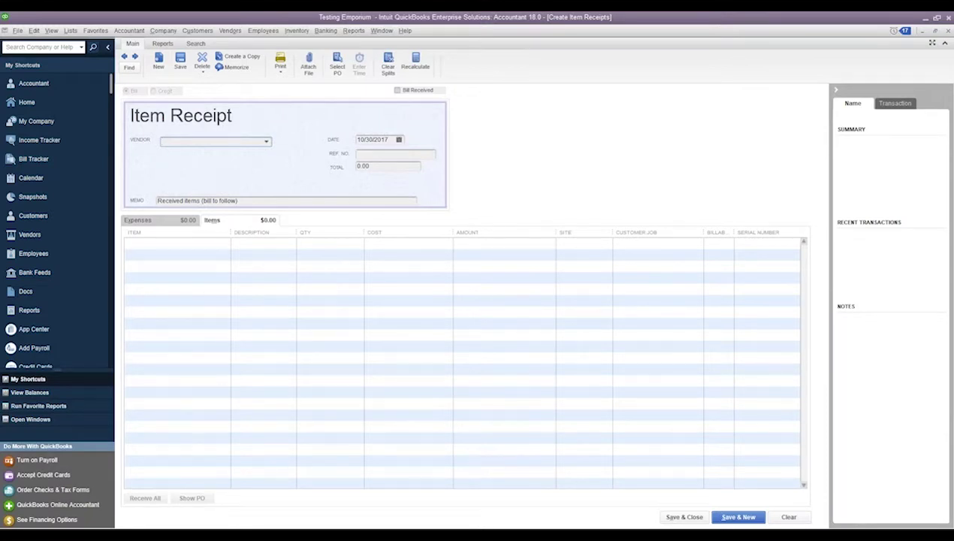
pyautogui.click(267, 141)
pyautogui.click(169, 180)
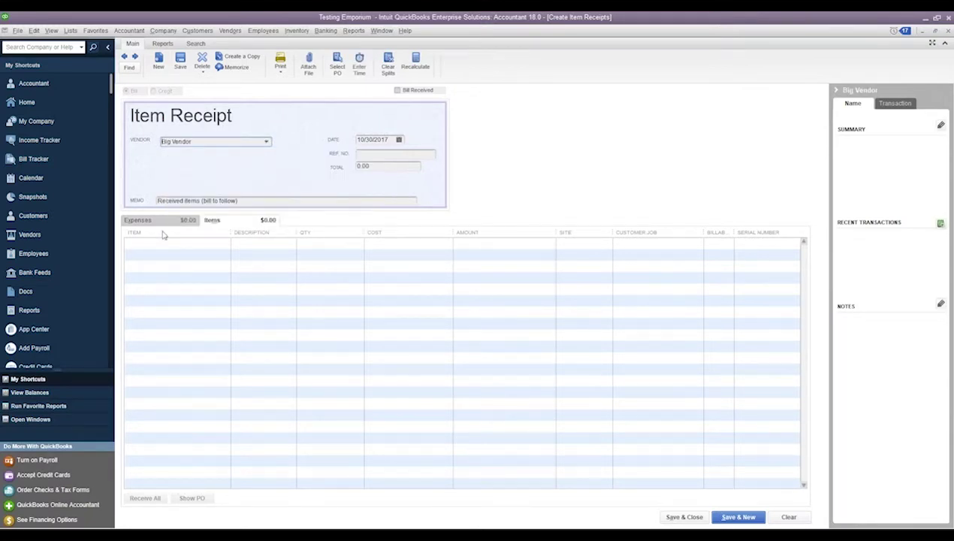
# Step: Add a line for 2 Widget 2 at 2.50, received into Warehouse 1
pyautogui.click(225, 243)
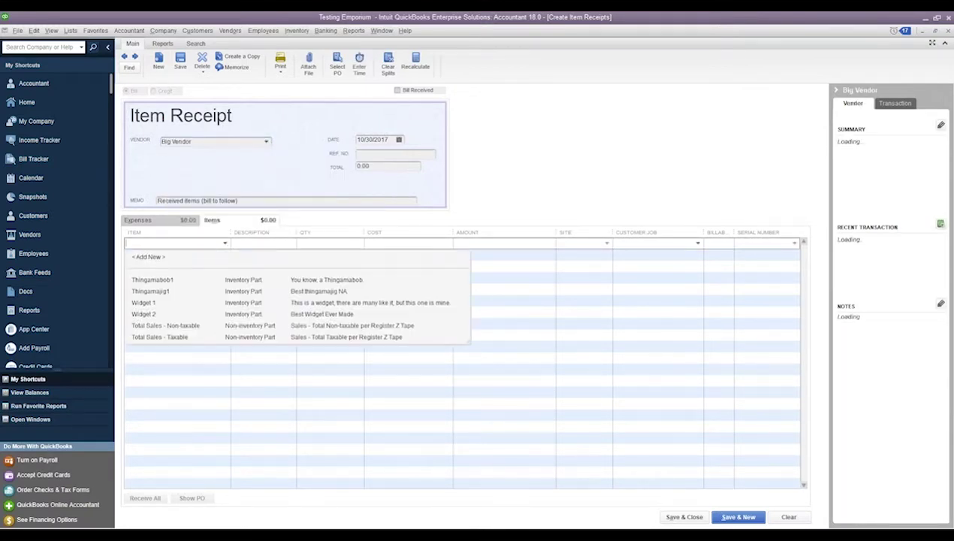
pyautogui.click(144, 314)
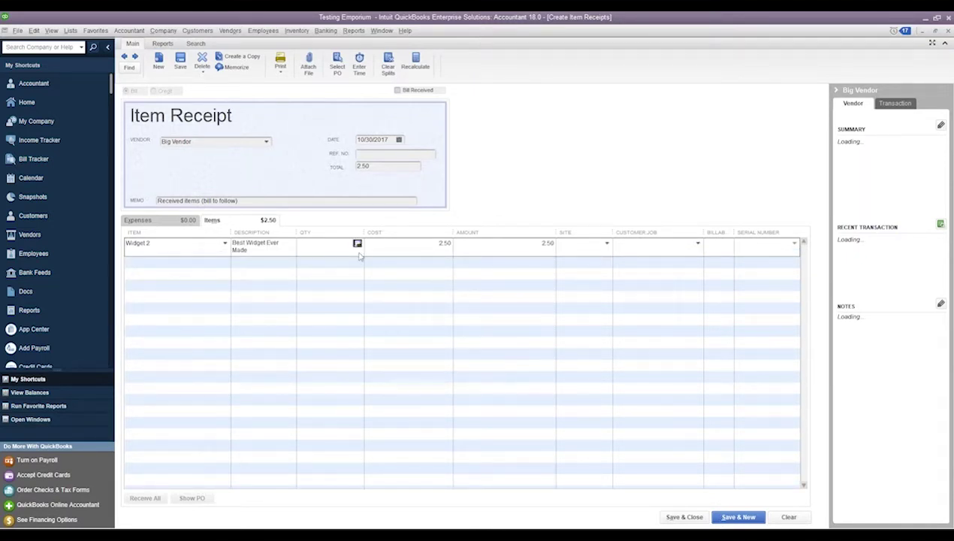
pyautogui.write('2')
pyautogui.click(500, 246)
pyautogui.click(606, 243)
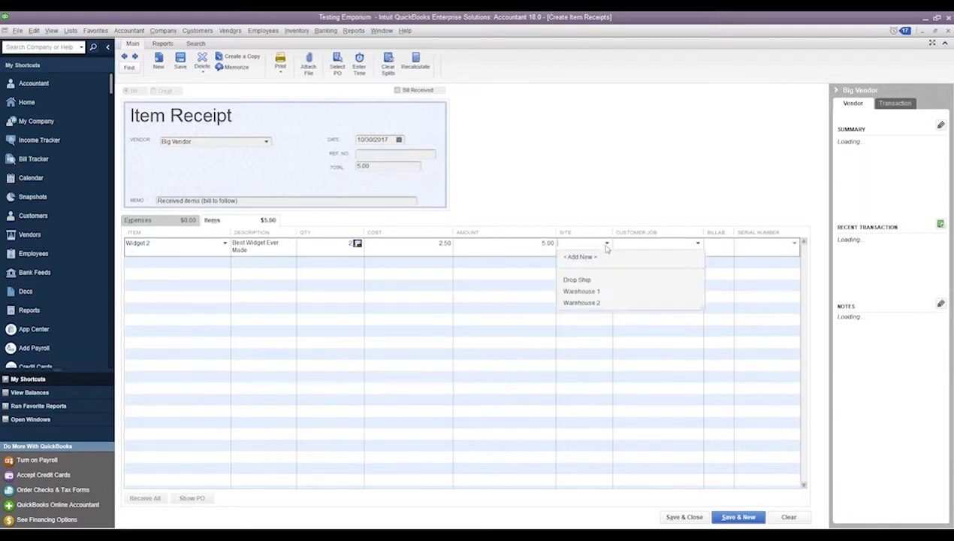
pyautogui.click(581, 291)
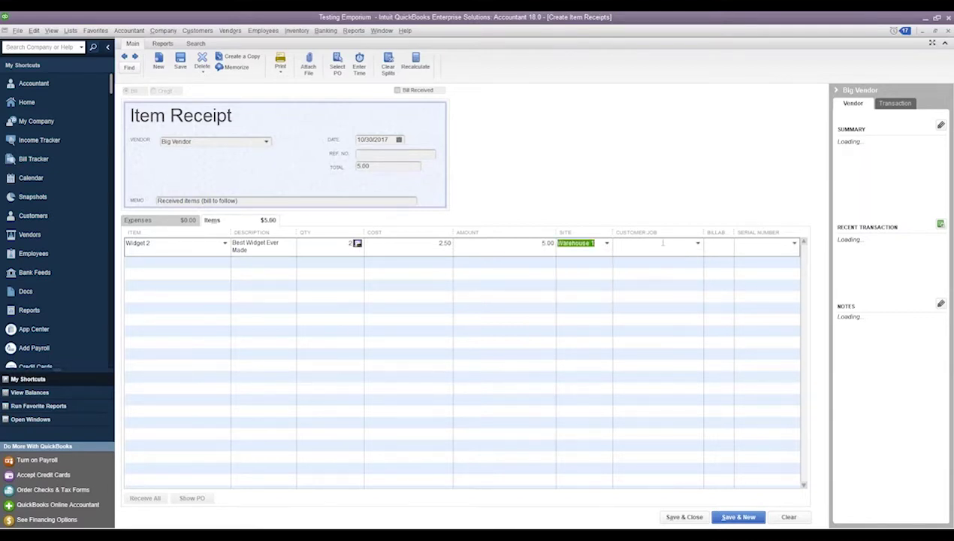
pyautogui.click(747, 248)
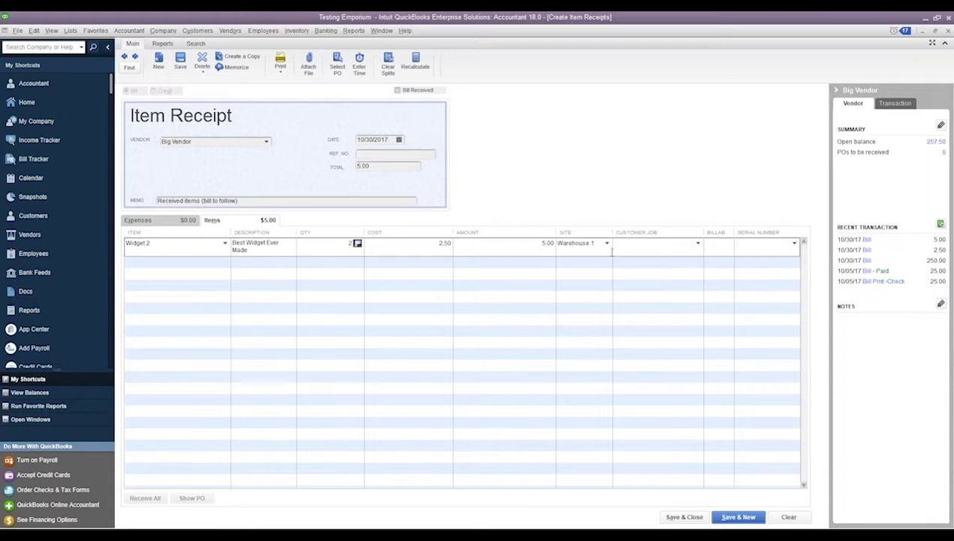
# Step: Dismiss the serial number warning and tick Bill Received, making a 5.00 bill due 11/09/2017
pyautogui.click(396, 89)
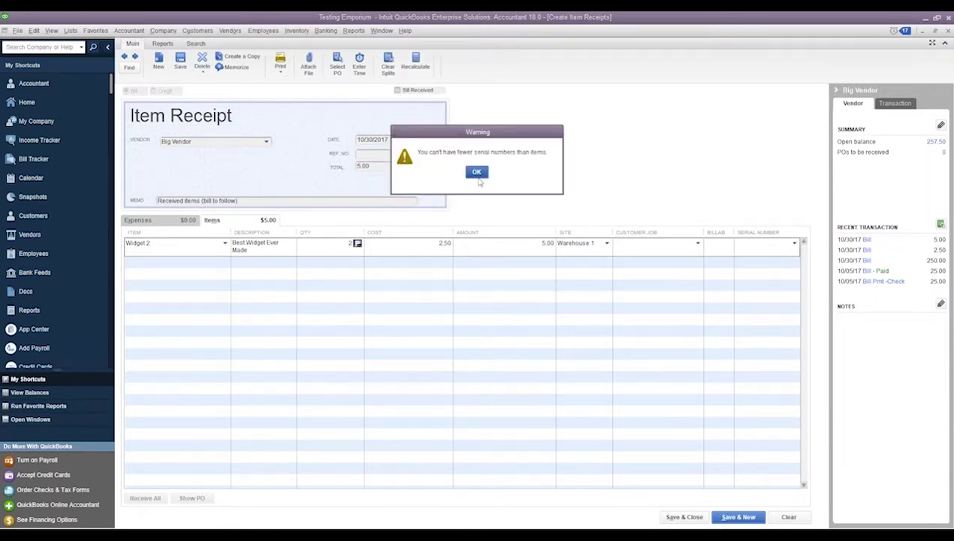
pyautogui.click(477, 172)
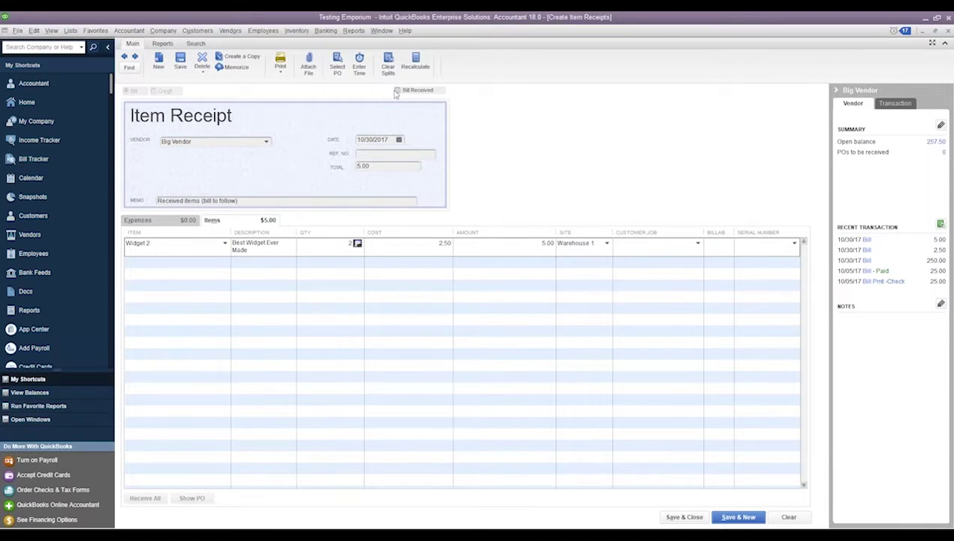
pyautogui.click(396, 90)
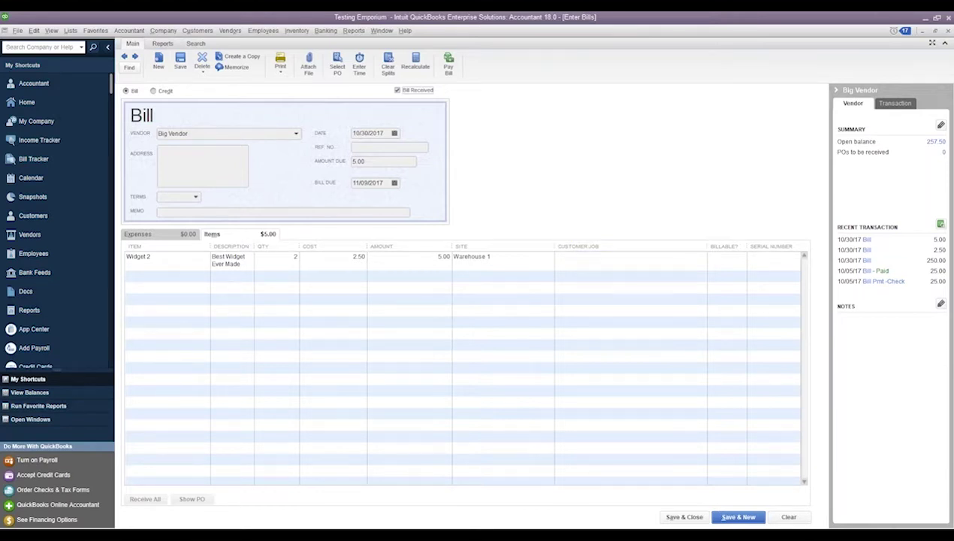
# Step: Open Items & Inventory company preferences and cancel enabling Enhanced Inventory Receiving
pyautogui.click(34, 31)
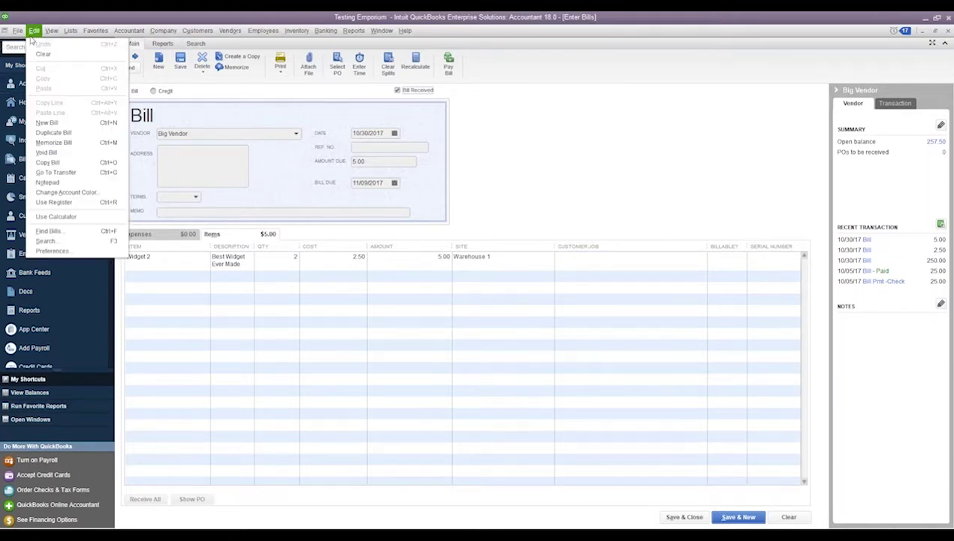
pyautogui.click(53, 250)
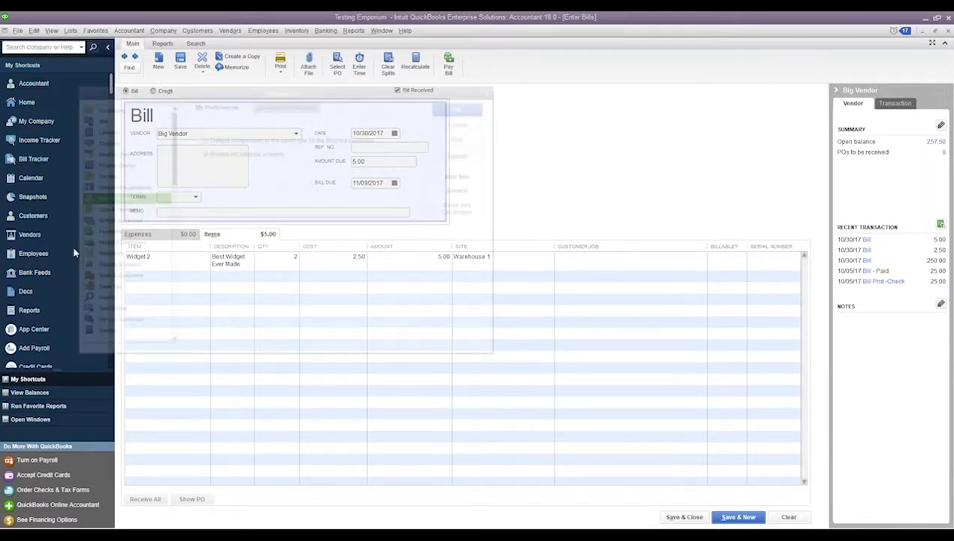
pyautogui.click(268, 106)
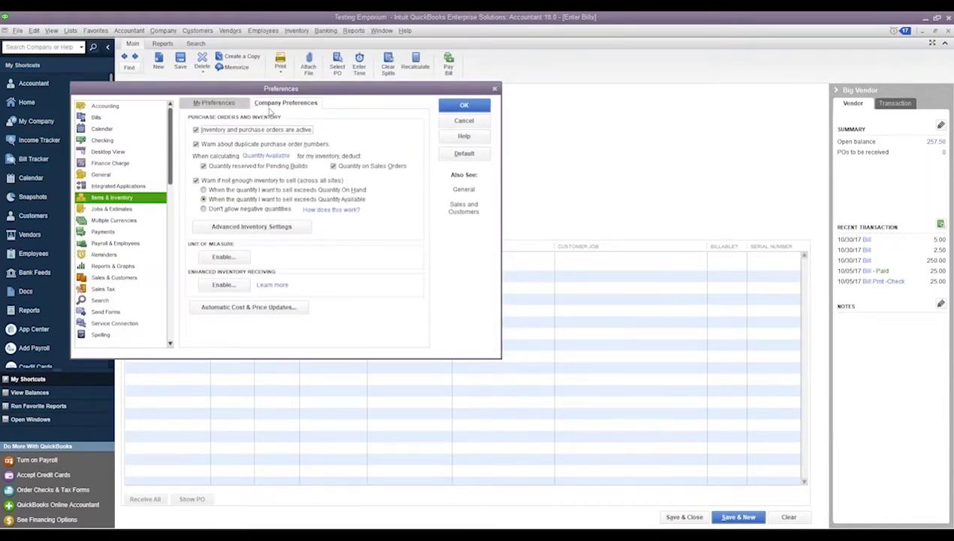
pyautogui.click(219, 285)
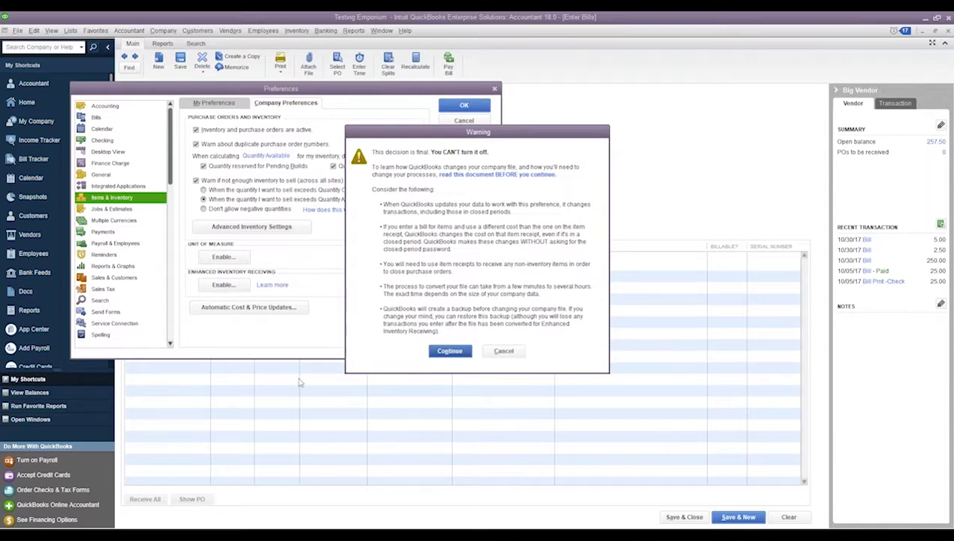
pyautogui.click(503, 351)
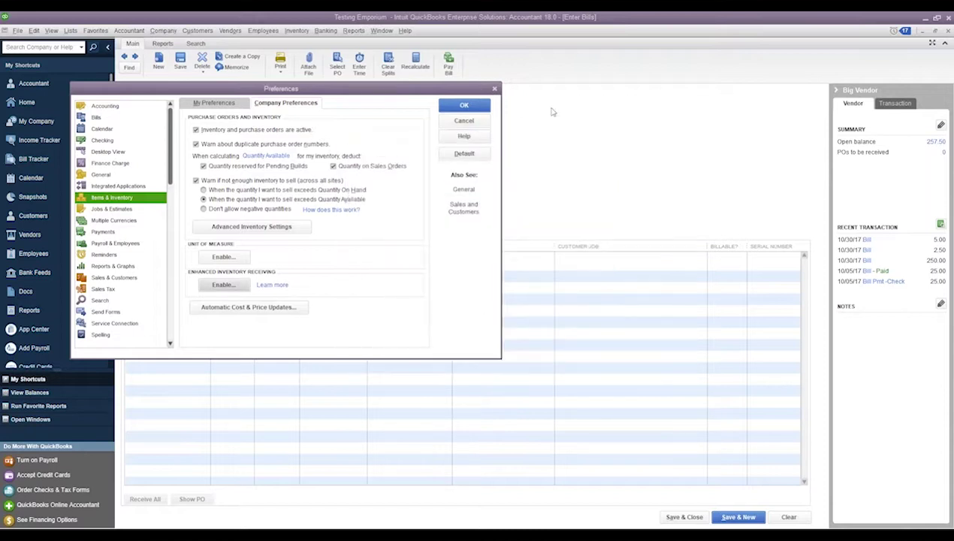
# Step: Close the Preferences window without changes and open the Inventory menu
pyautogui.click(495, 90)
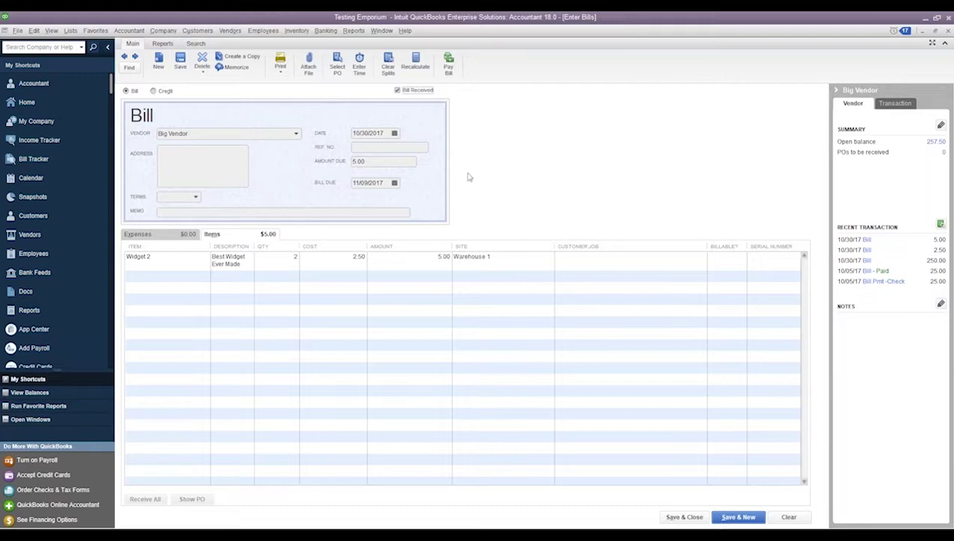
pyautogui.click(293, 31)
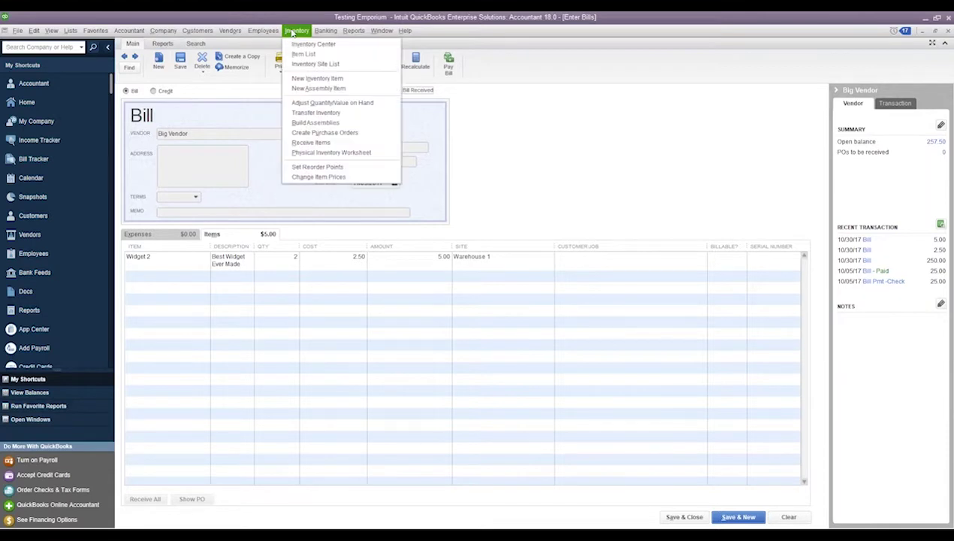
# Step: Start a transfer of 5 Widget 1 from Warehouse 2 to Warehouse 1
pyautogui.click(342, 113)
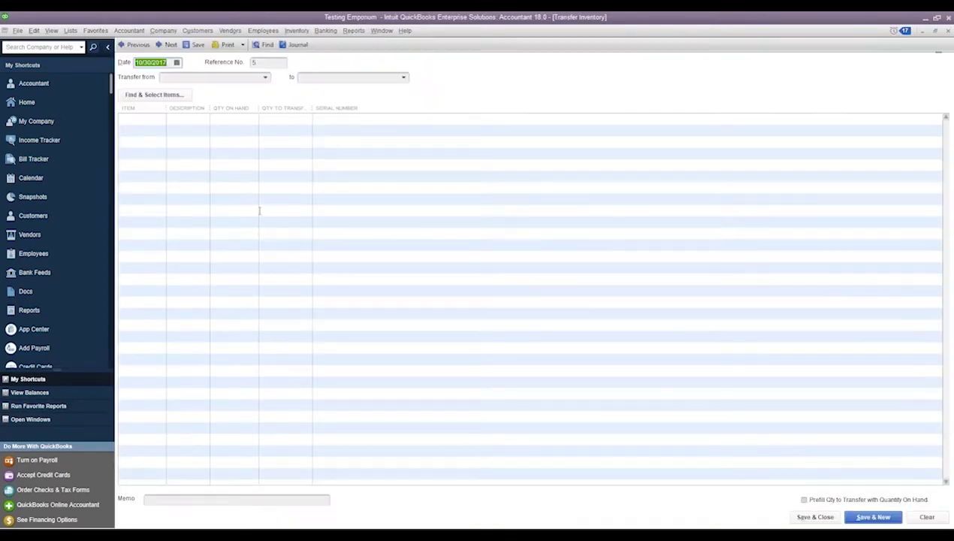
pyautogui.click(265, 77)
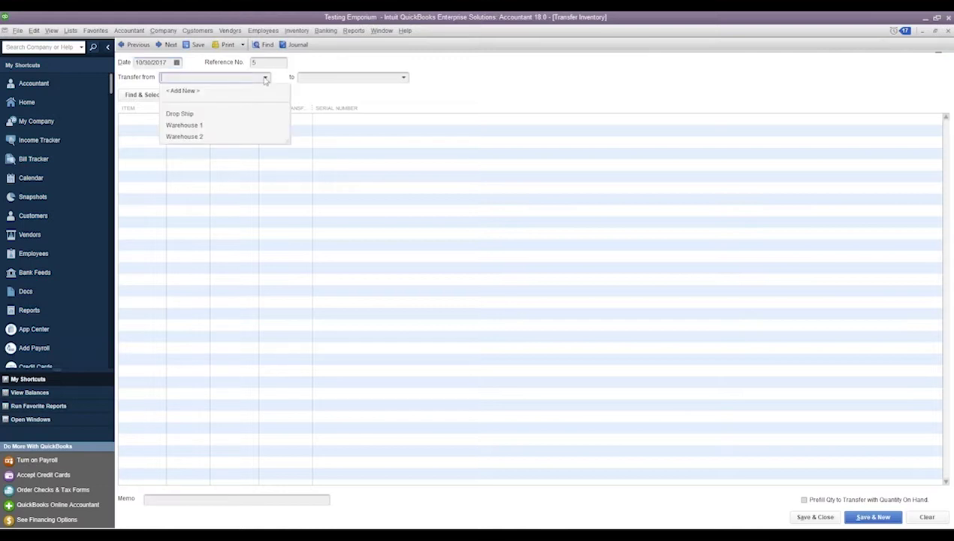
pyautogui.click(180, 136)
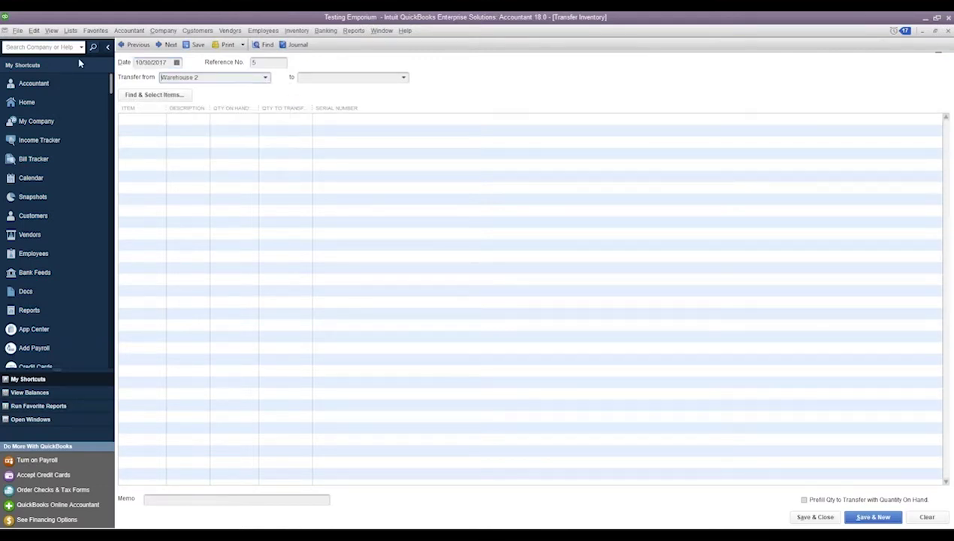
pyautogui.click(405, 79)
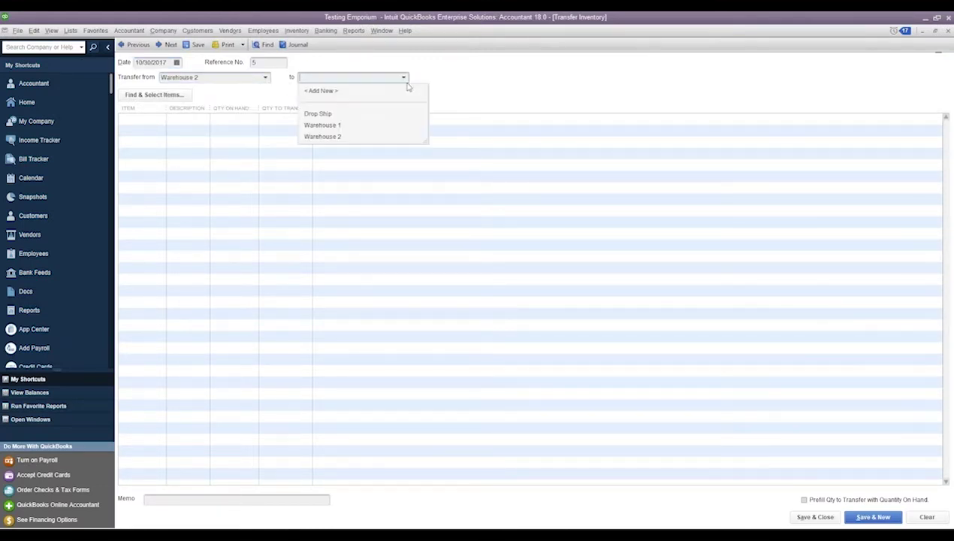
pyautogui.click(336, 126)
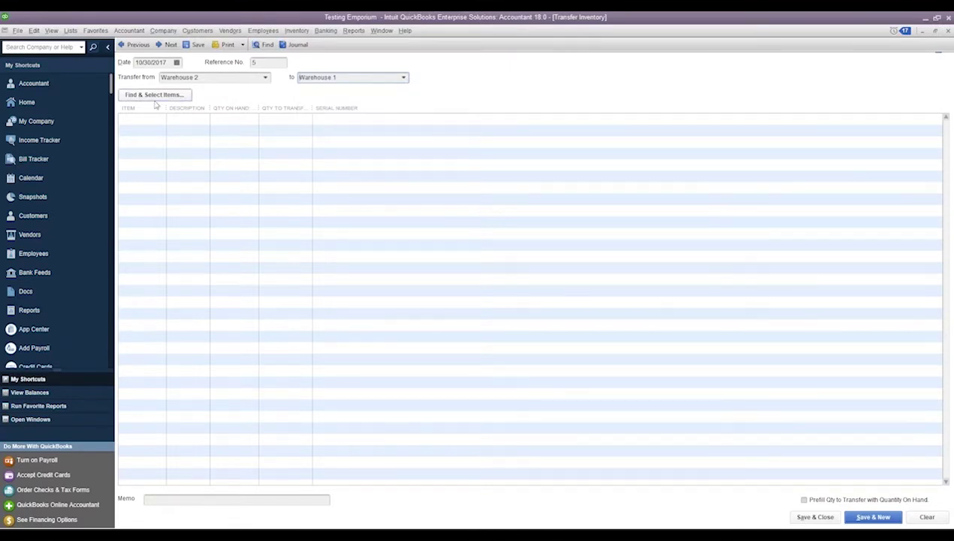
pyautogui.click(131, 120)
pyautogui.click(158, 119)
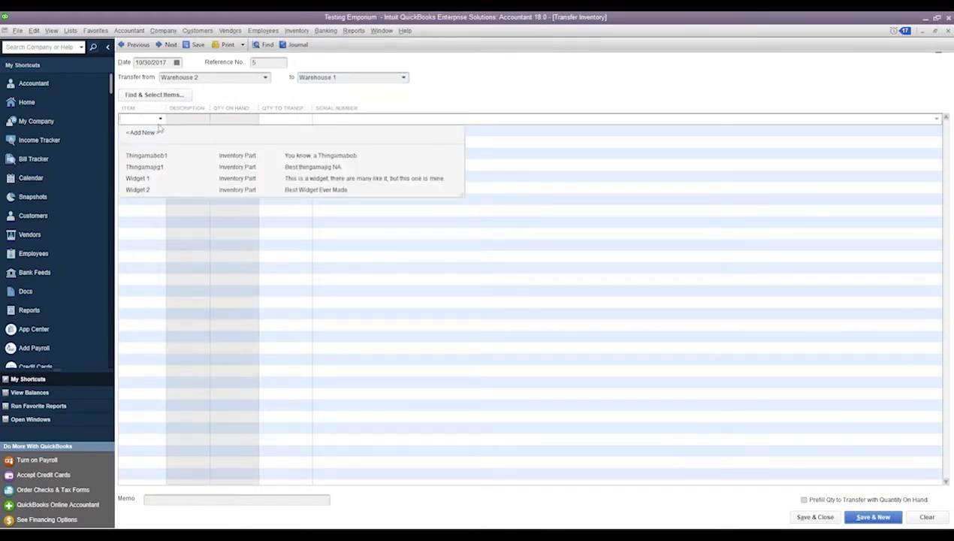
pyautogui.click(147, 181)
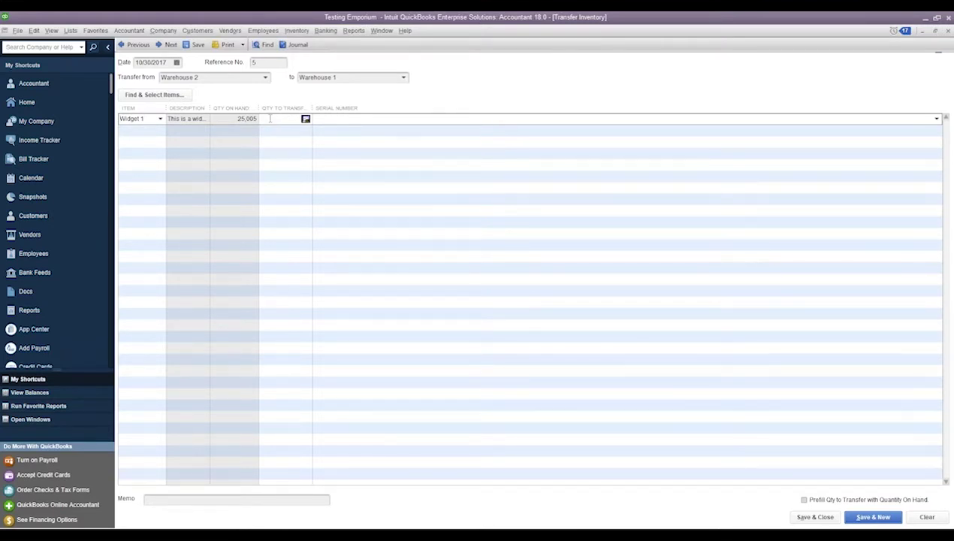
pyautogui.write('5')
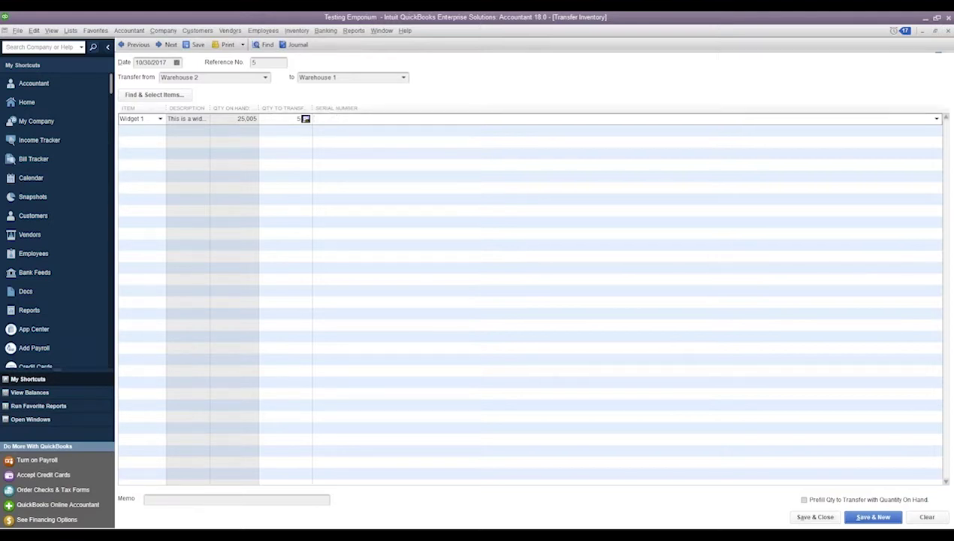
# Step: Add both available Widget 1 serial numbers, then delete the duplicated first serial
pyautogui.click(935, 119)
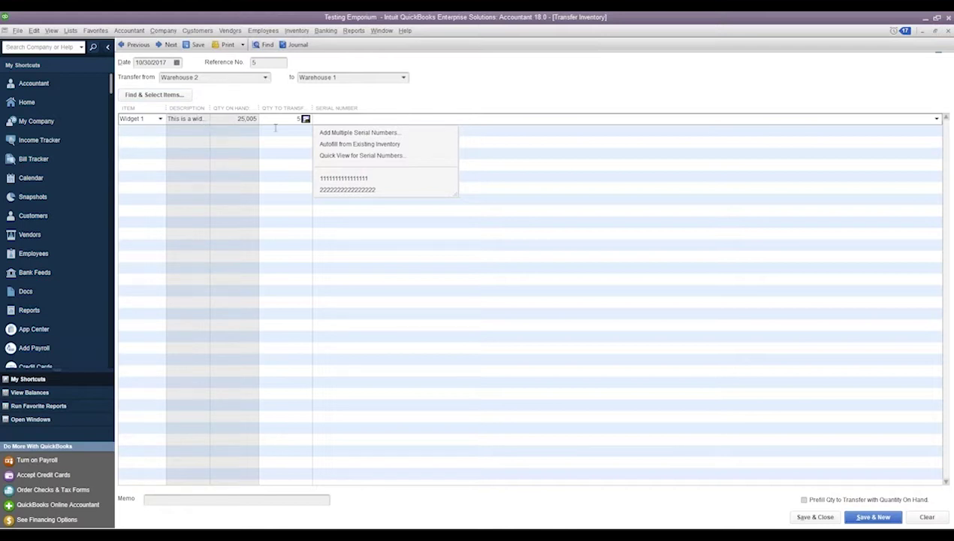
pyautogui.click(335, 180)
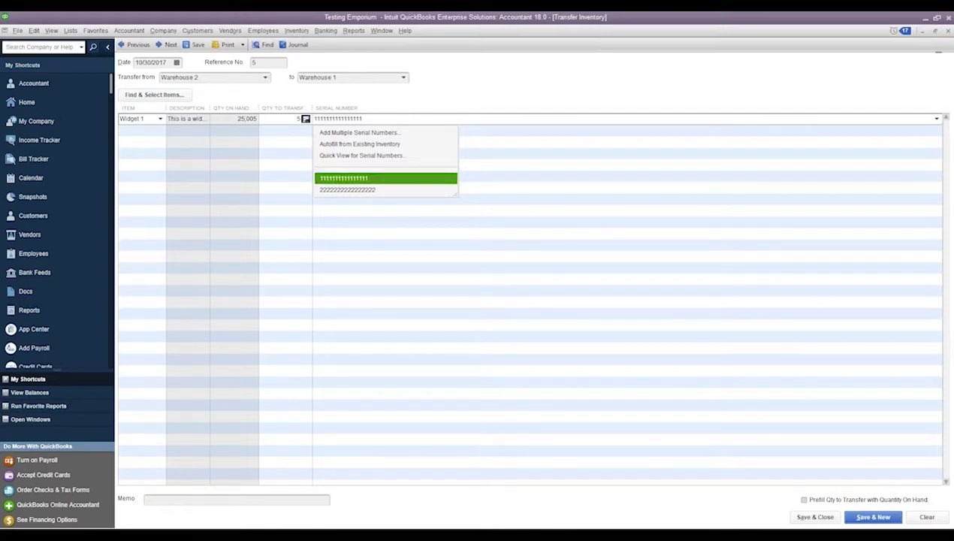
pyautogui.click(931, 118)
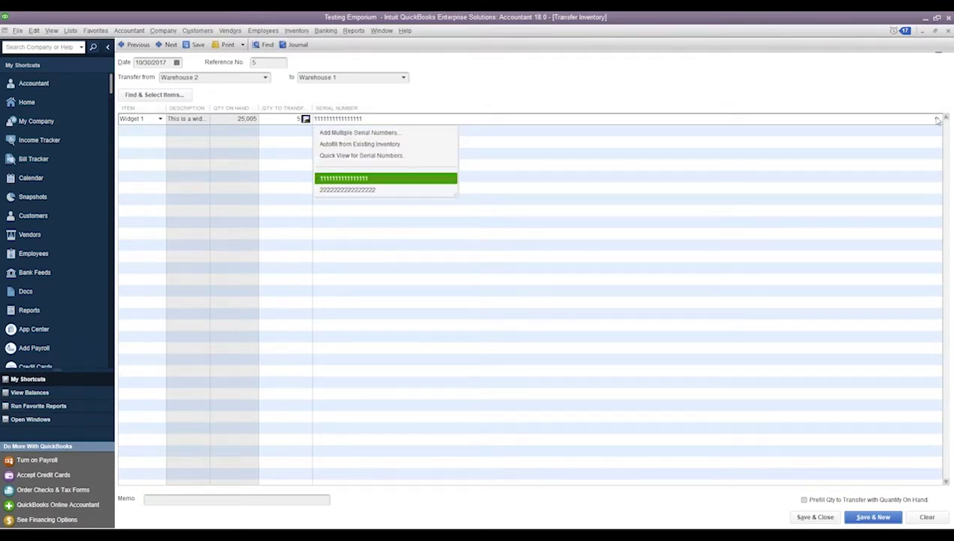
pyautogui.click(359, 134)
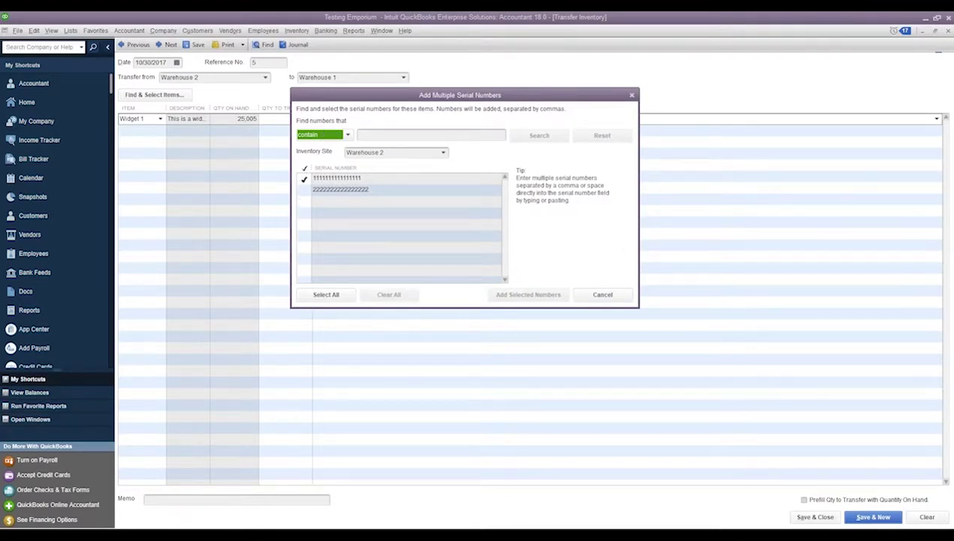
pyautogui.click(303, 177)
pyautogui.click(304, 189)
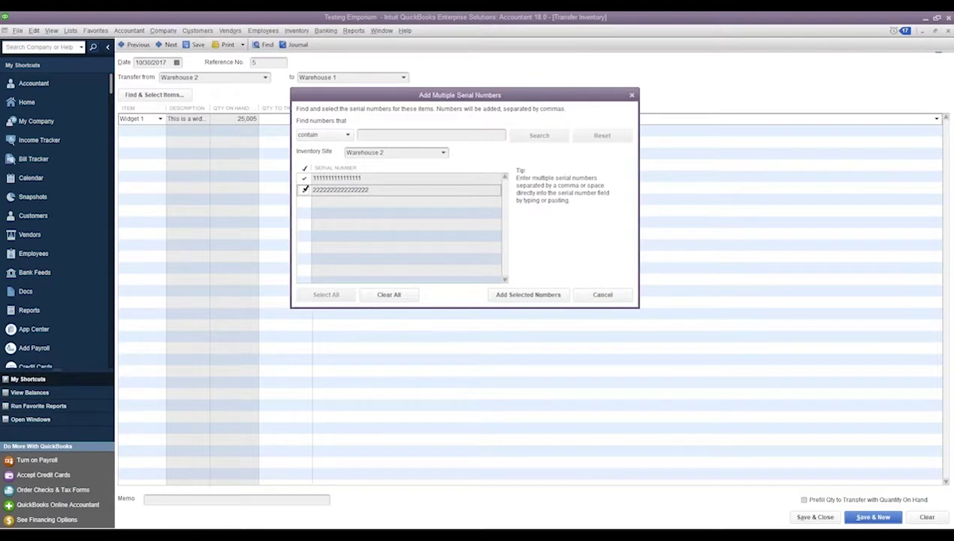
pyautogui.click(542, 293)
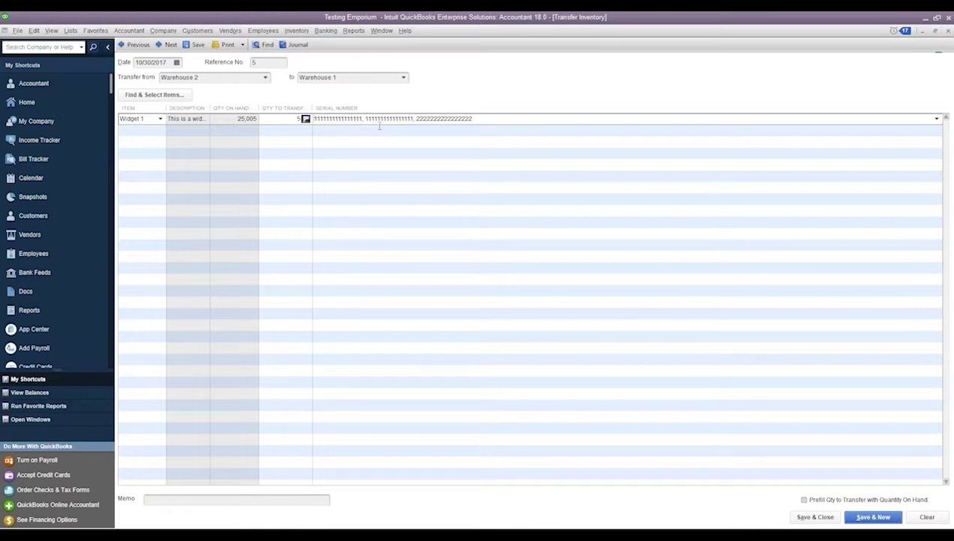
pyautogui.moveTo(365, 118); pyautogui.dragTo(314, 120)
pyautogui.press('Delete')
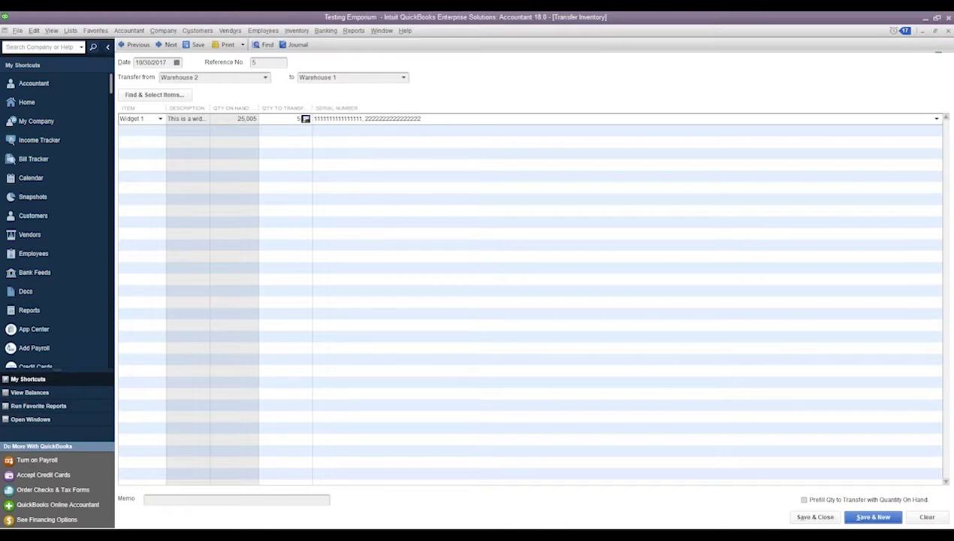
# Step: Save the Widget 1 transfer, accepting the fewer-serial-numbers warning
pyautogui.click(869, 518)
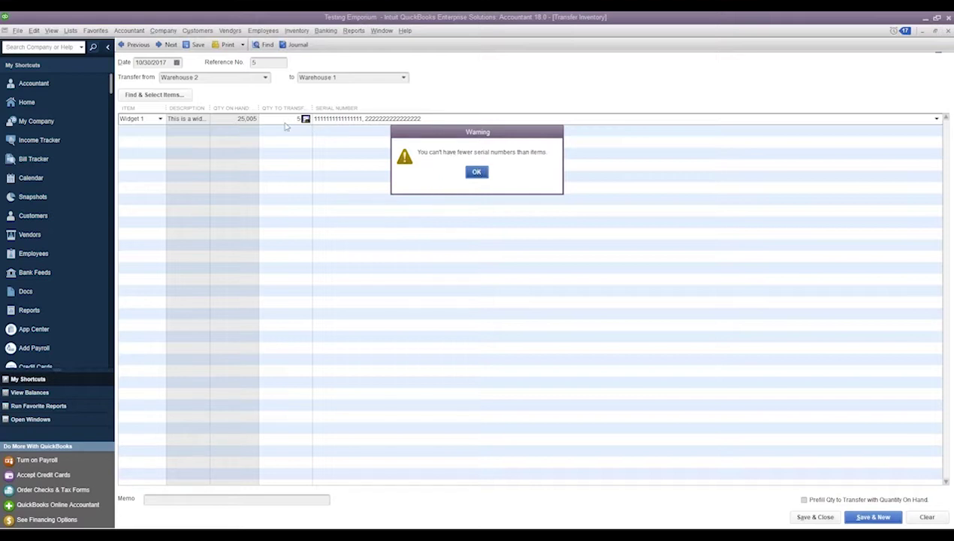
pyautogui.click(475, 174)
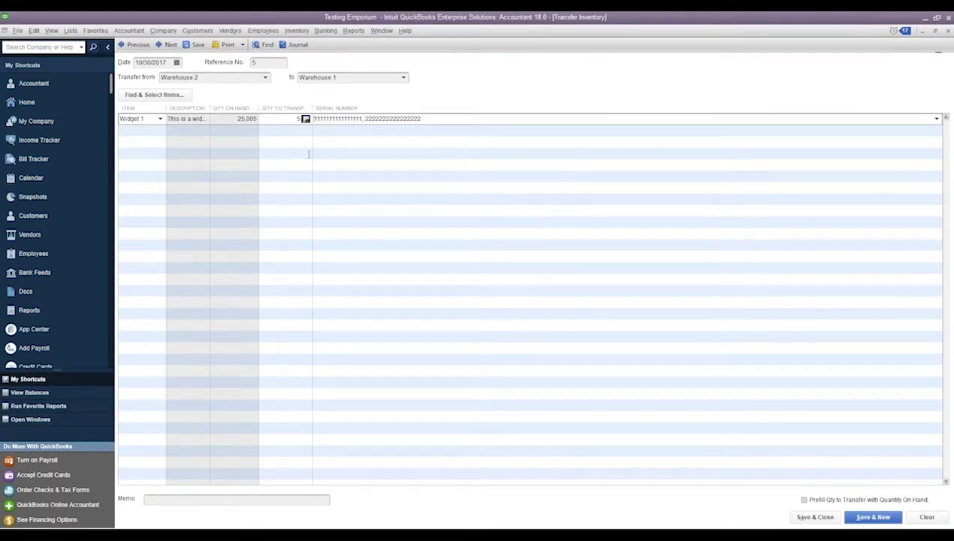
pyautogui.click(197, 44)
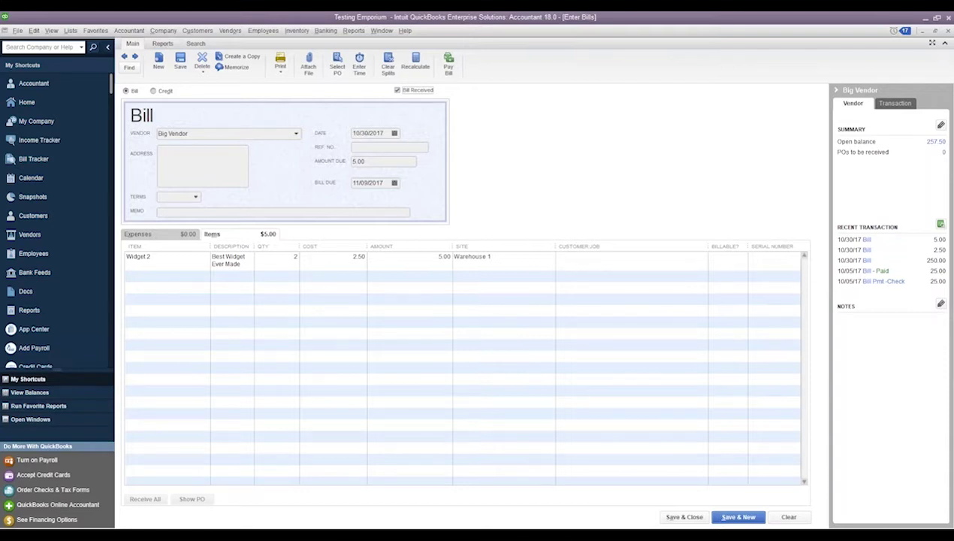
# Step: Close the Widget 2 bill without recording it and return to the Home page
pyautogui.click(945, 31)
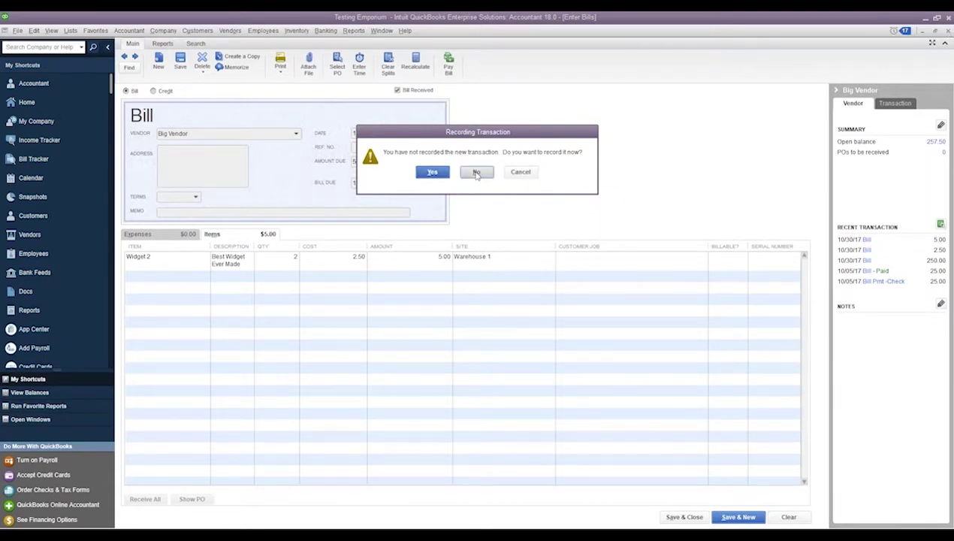
pyautogui.click(477, 173)
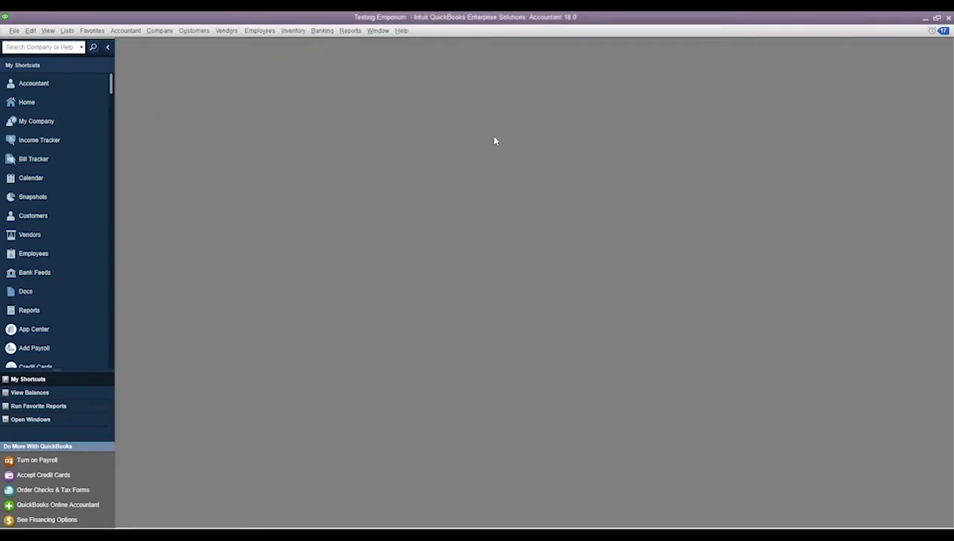
pyautogui.click(42, 102)
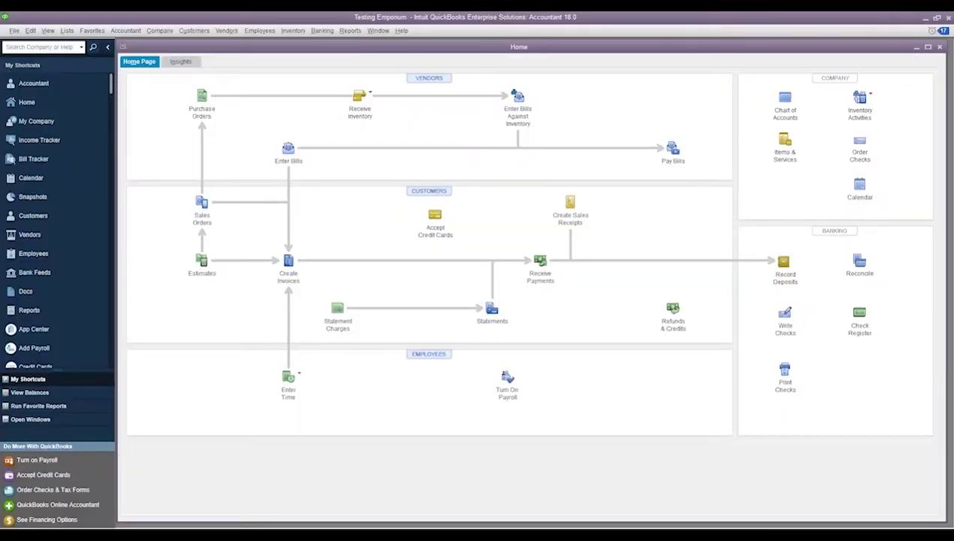
pyautogui.click(32, 31)
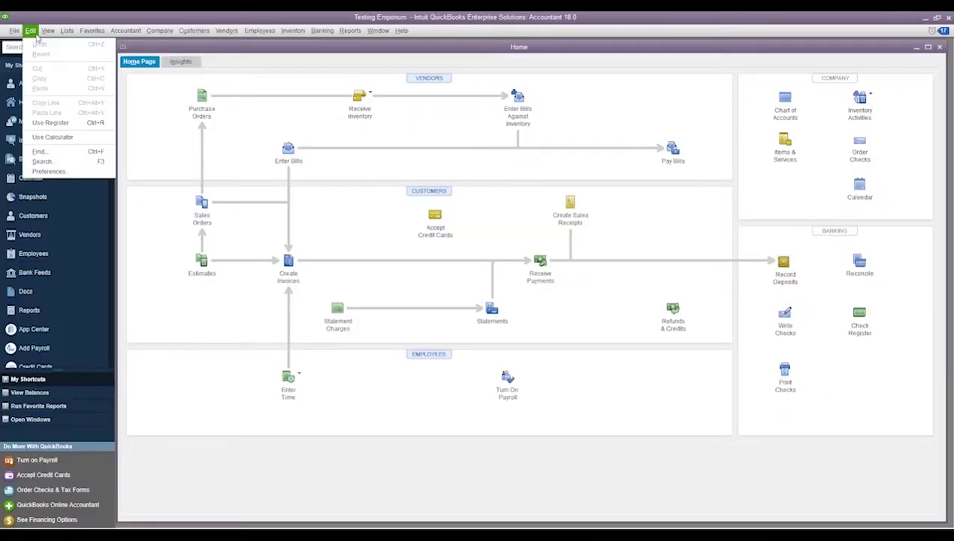
# Step: Check Enable Barcodes in Advanced Inventory Settings and launch the Barcode Wizard
pyautogui.click(47, 172)
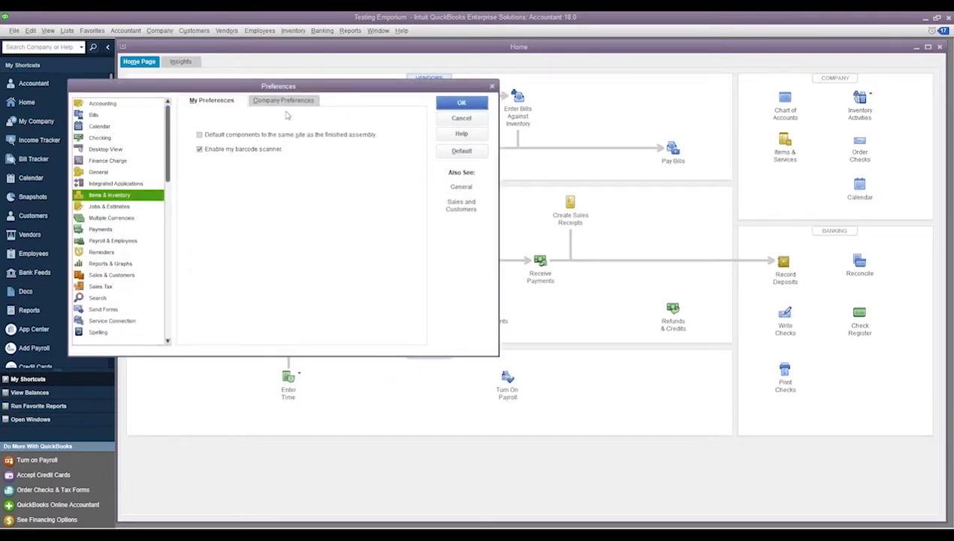
pyautogui.click(285, 102)
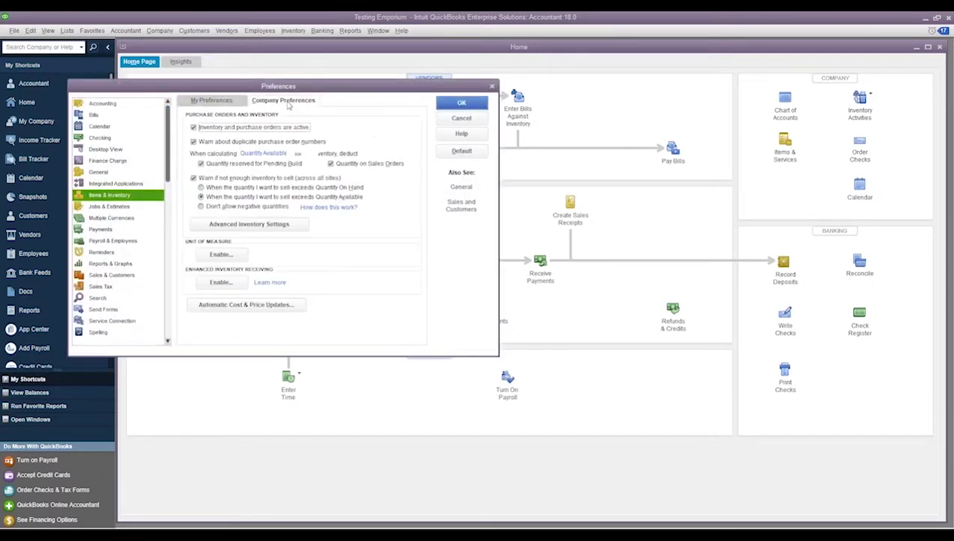
pyautogui.click(271, 224)
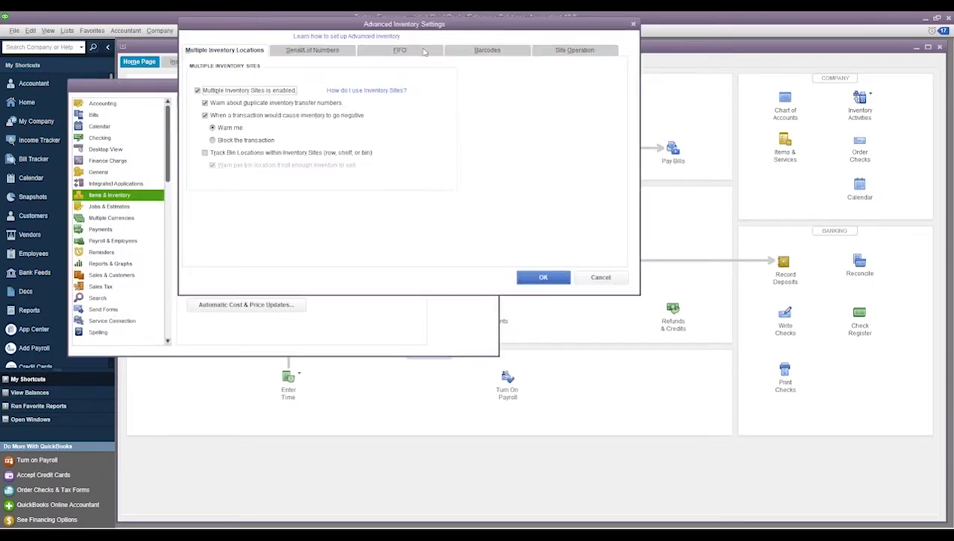
pyautogui.click(492, 50)
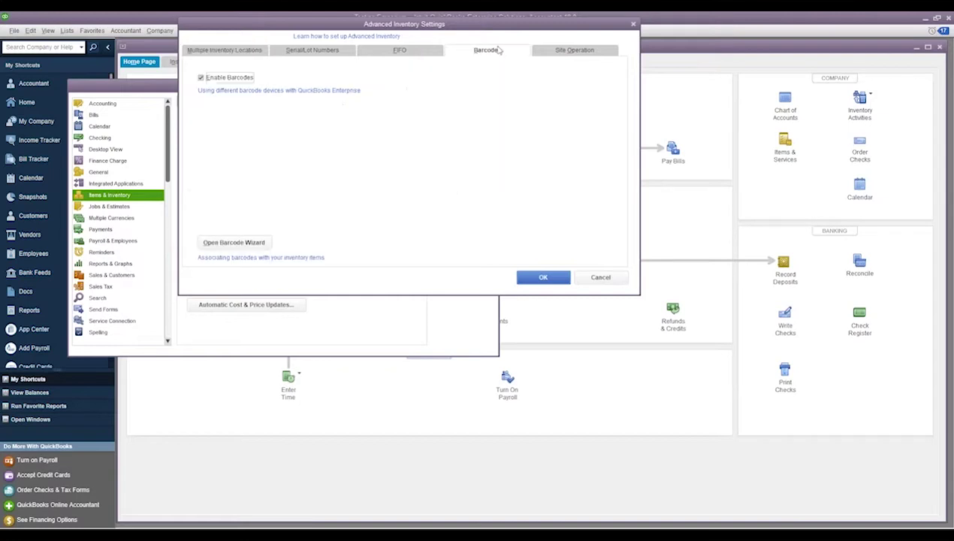
pyautogui.click(203, 78)
pyautogui.click(229, 78)
pyautogui.click(214, 245)
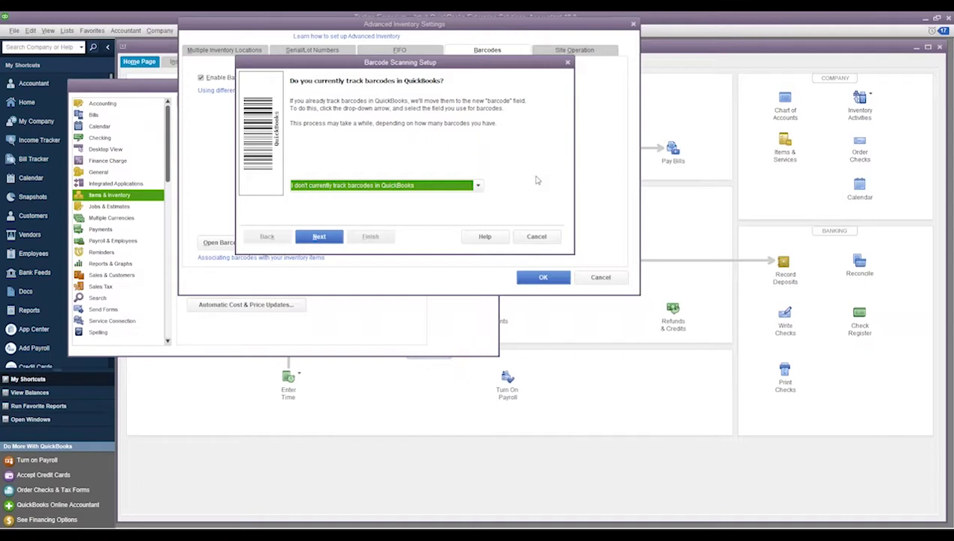
# Step: Answer 'I don't currently track barcodes in QuickBooks' and continue in the wizard
pyautogui.click(478, 187)
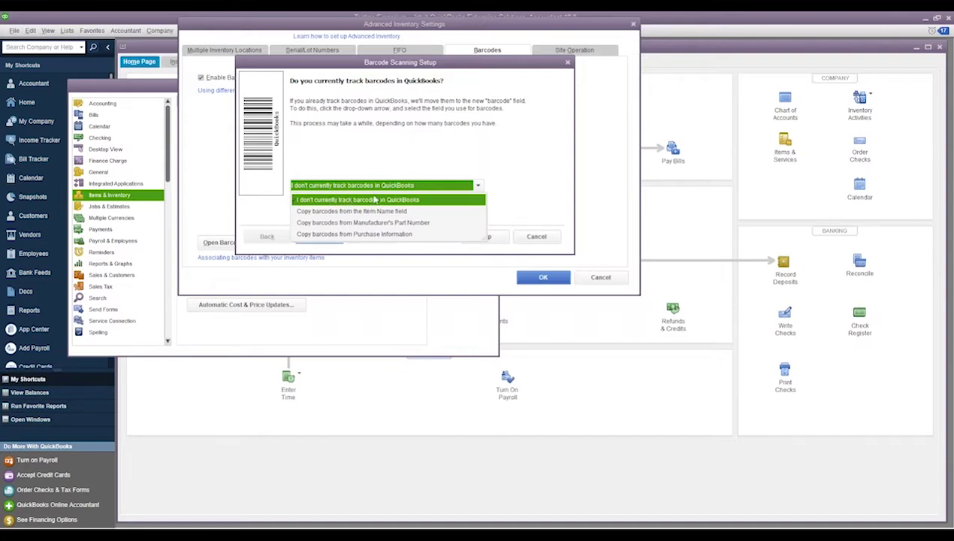
pyautogui.click(362, 201)
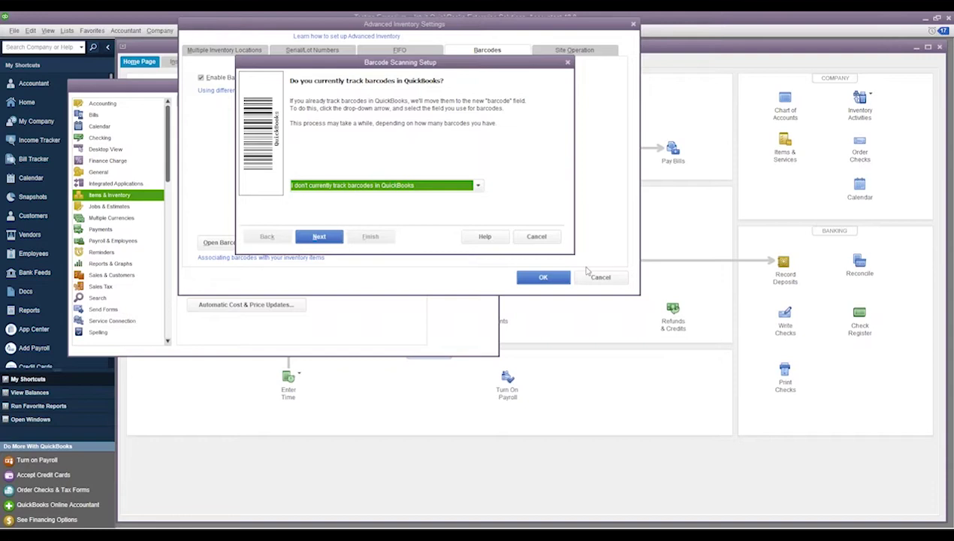
pyautogui.click(317, 237)
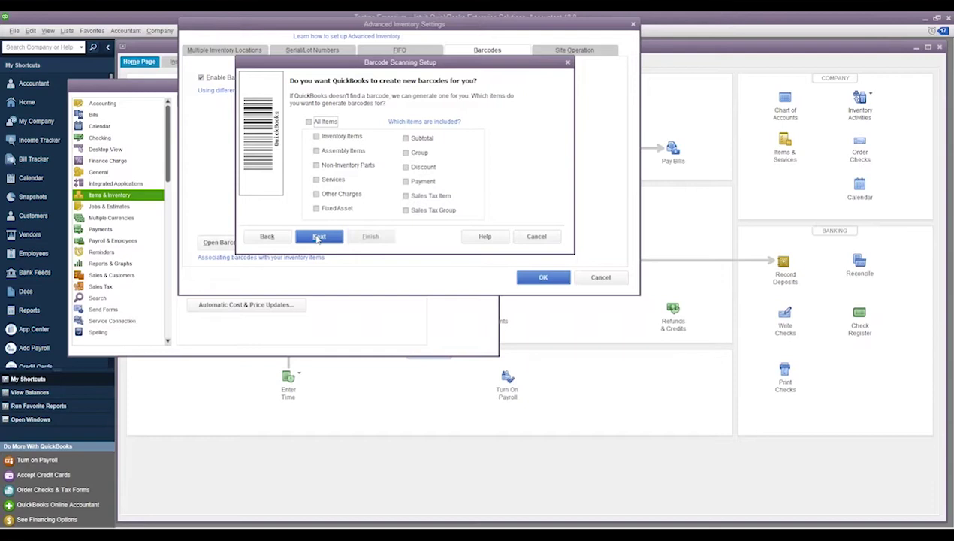
# Step: Select All Items, then deselect every item type so no barcodes are generated
pyautogui.click(322, 122)
pyautogui.click(346, 139)
pyautogui.click(342, 153)
pyautogui.click(342, 167)
pyautogui.click(334, 181)
pyautogui.click(328, 195)
pyautogui.click(328, 209)
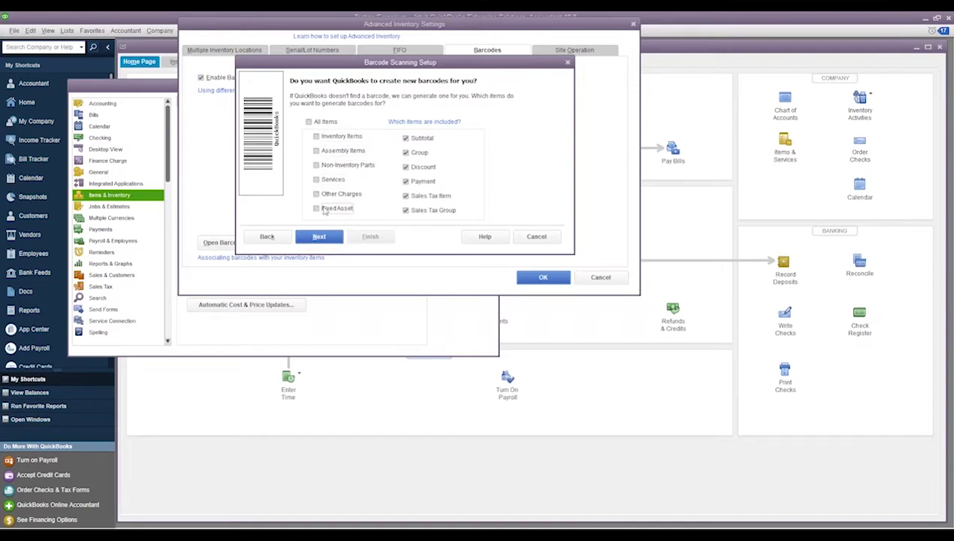
pyautogui.click(419, 140)
pyautogui.click(418, 153)
pyautogui.click(420, 169)
pyautogui.click(419, 182)
pyautogui.click(422, 196)
pyautogui.click(425, 210)
# Step: Advance to the final page, review the item type choices, and finish the barcode setup wizard
pyautogui.click(328, 239)
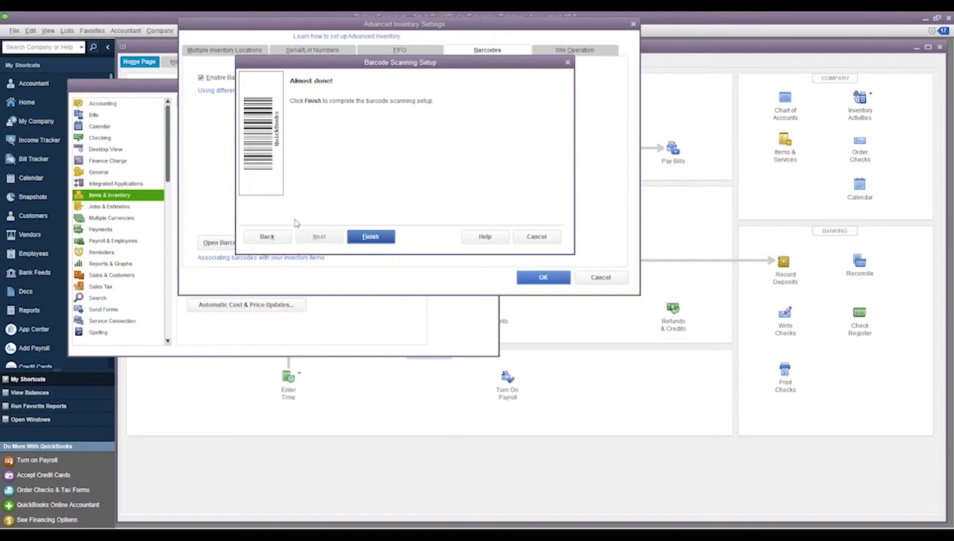
pyautogui.click(268, 236)
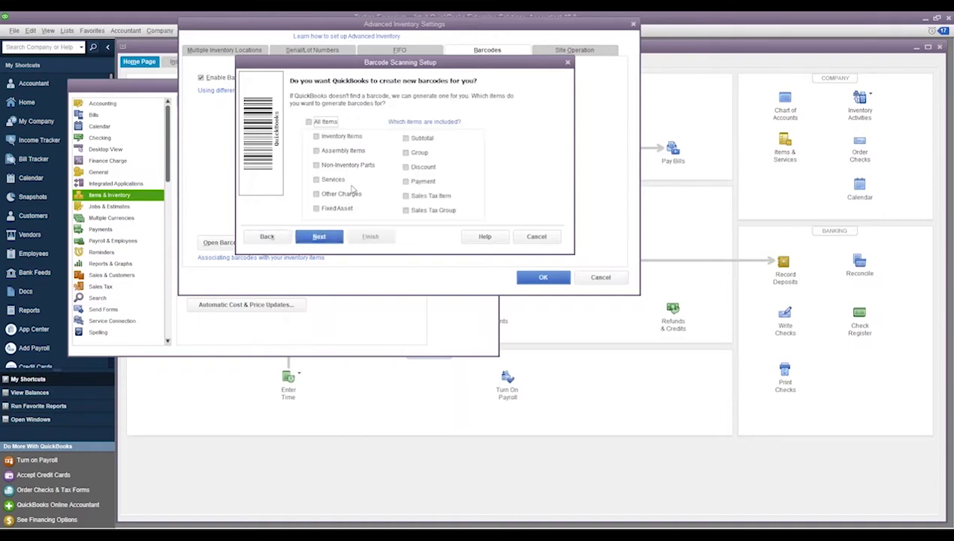
pyautogui.click(335, 236)
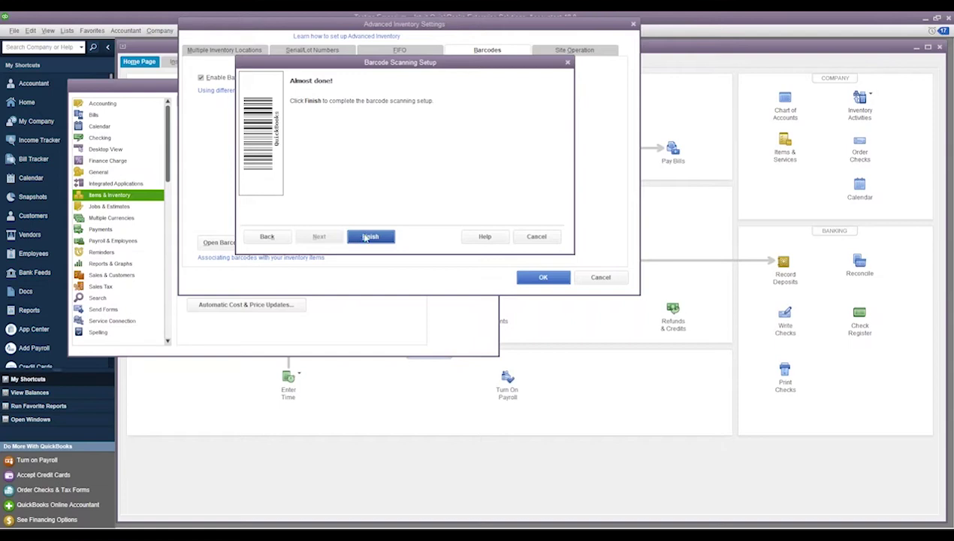
pyautogui.click(371, 237)
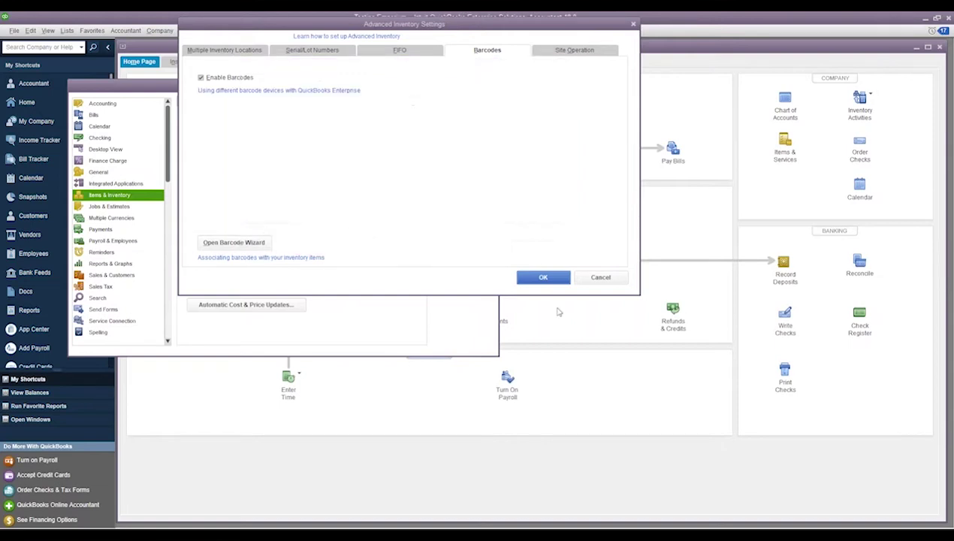
# Step: Save the Advanced Inventory Settings, close Preferences, and open the Item List from Lists
pyautogui.click(544, 278)
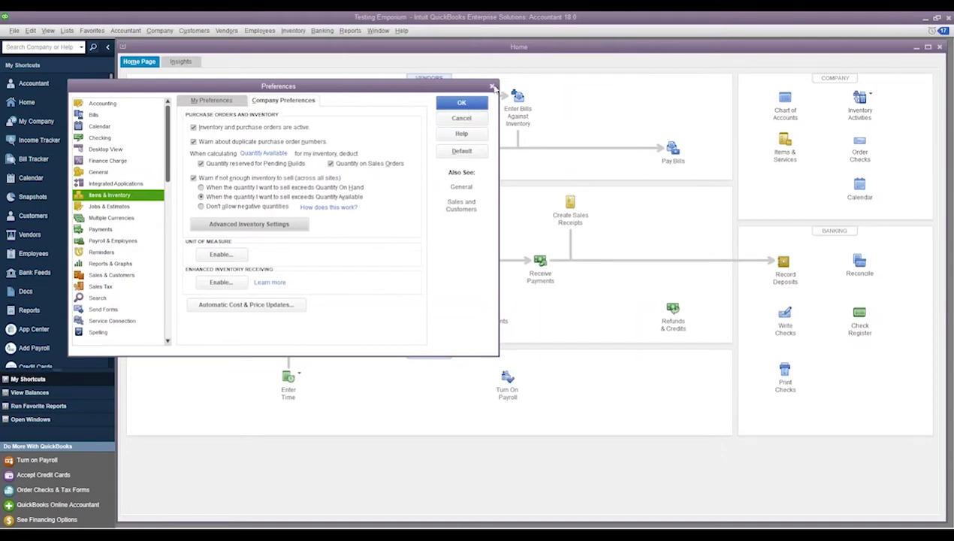
pyautogui.click(491, 86)
pyautogui.click(67, 30)
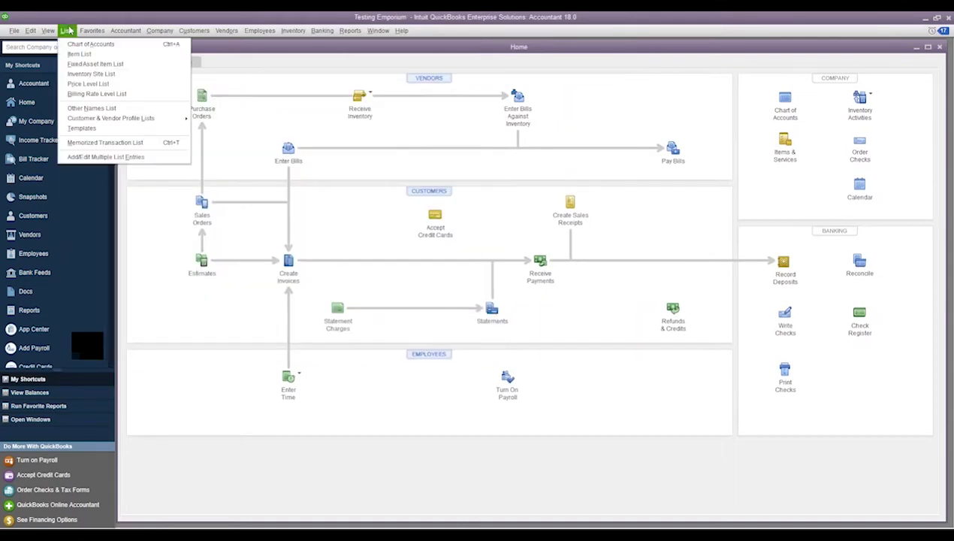
pyautogui.moveTo(80, 33)
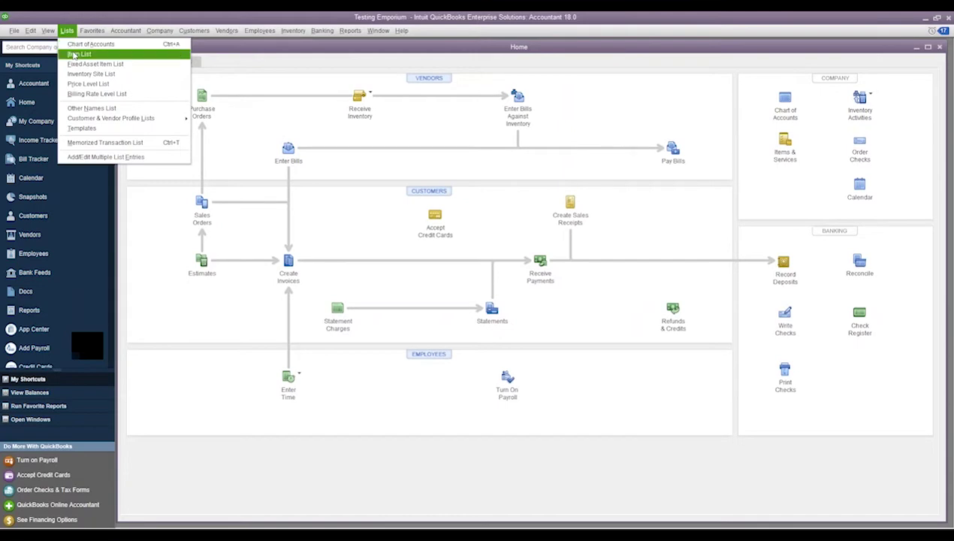
pyautogui.click(82, 51)
# Step: Edit Widget 1 to check its Barcode Number (123456789), then cancel and close the Item List
pyautogui.click(160, 128)
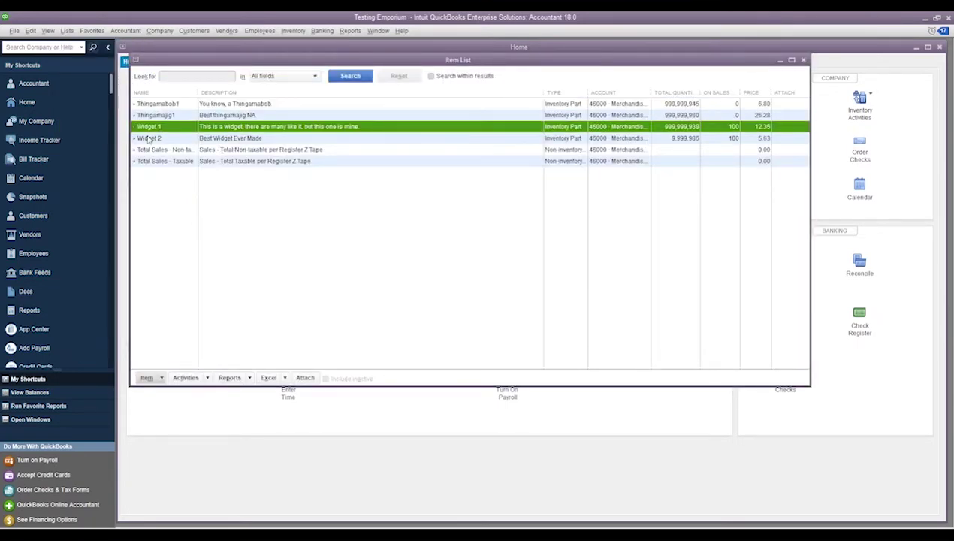
pyautogui.rightClick(160, 132)
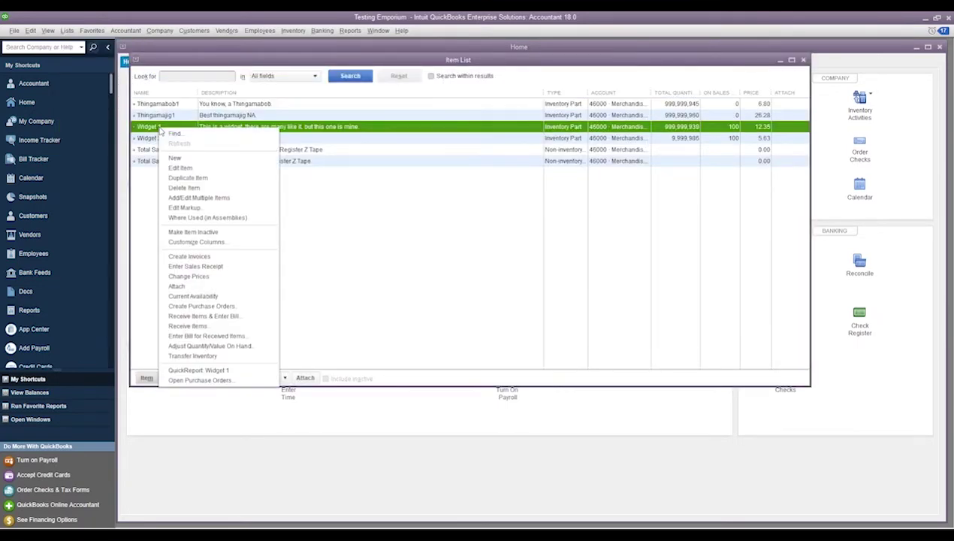
pyautogui.click(188, 167)
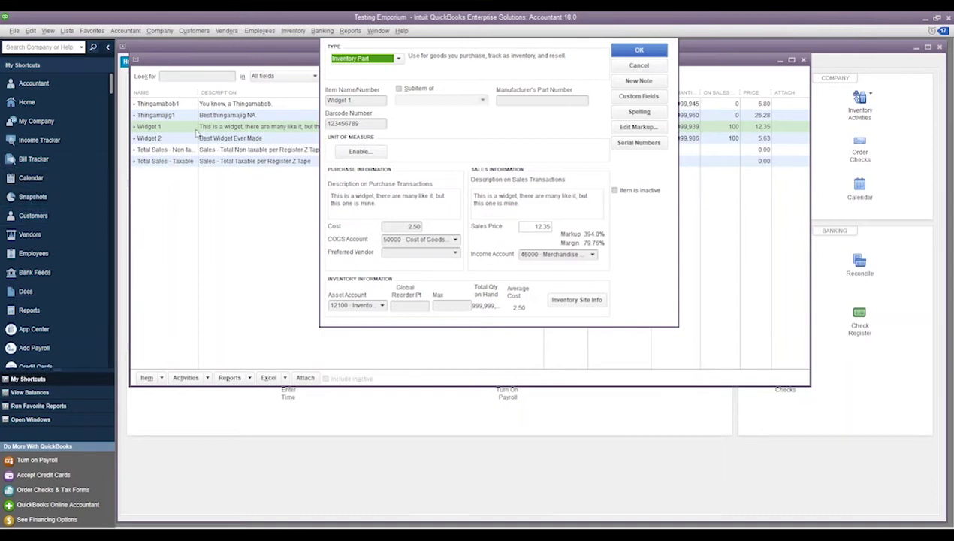
pyautogui.click(638, 66)
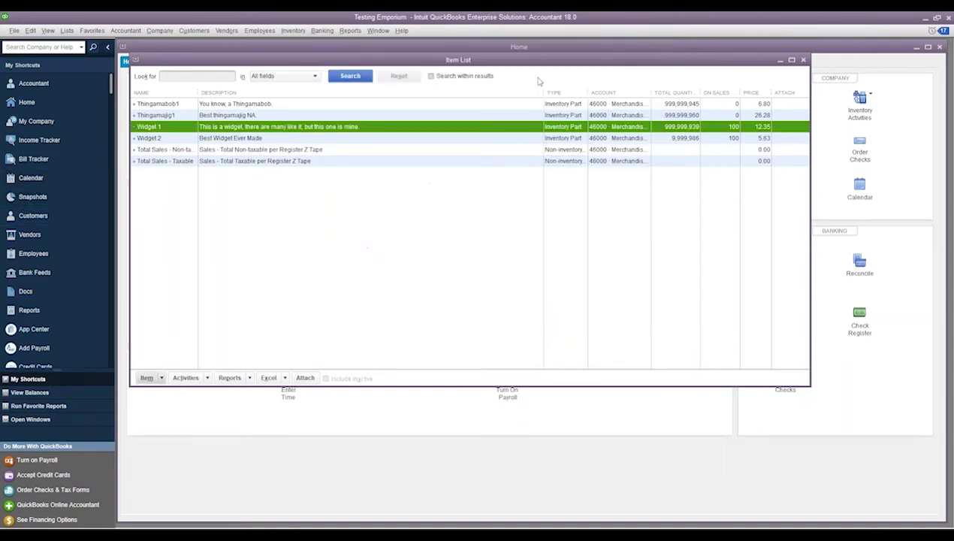
pyautogui.click(803, 60)
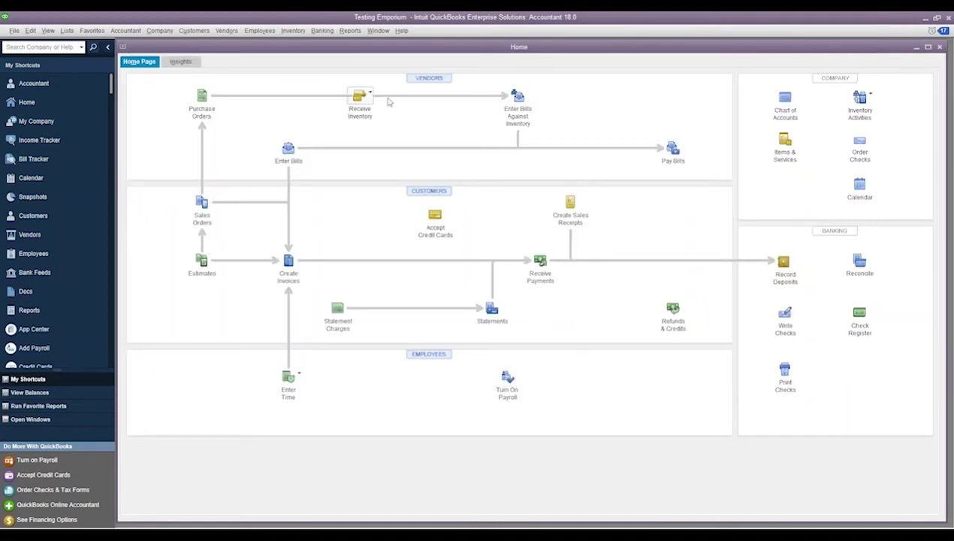